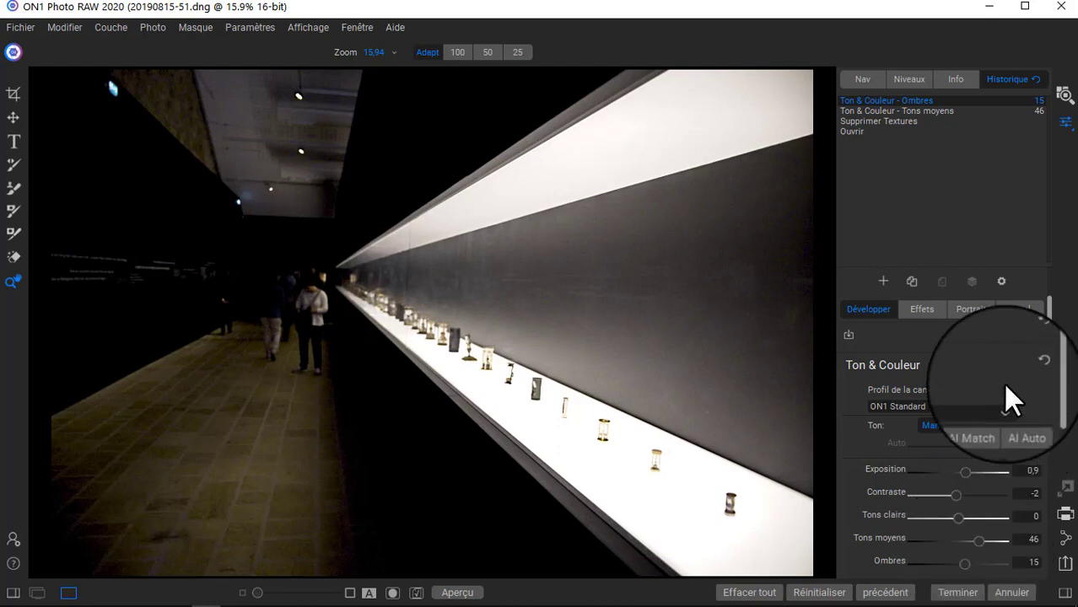
Add a Textures filter to the photo's effects.
click(926, 310)
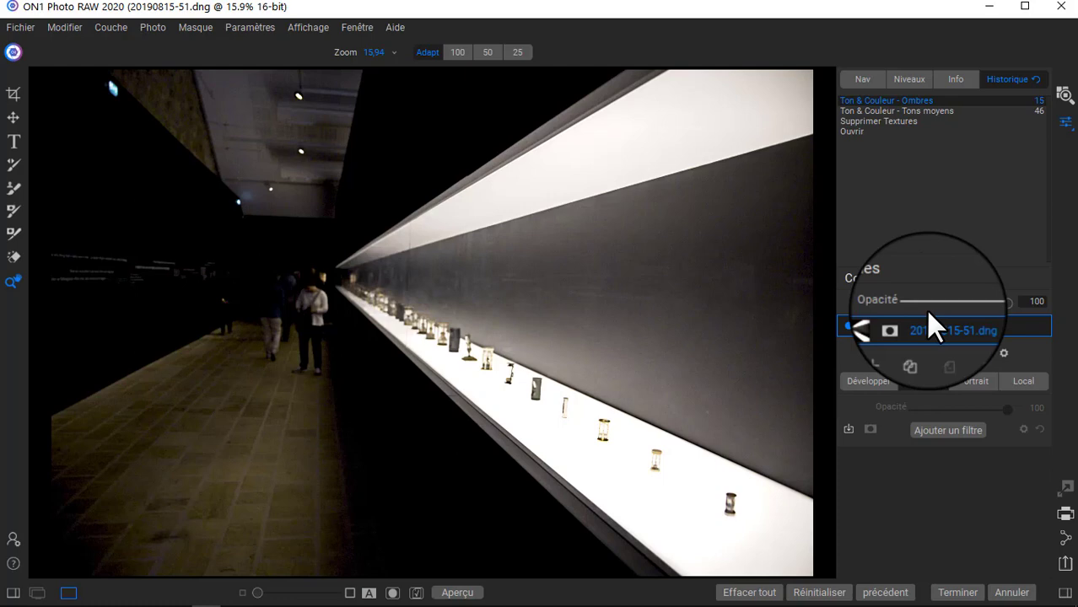
click(947, 429)
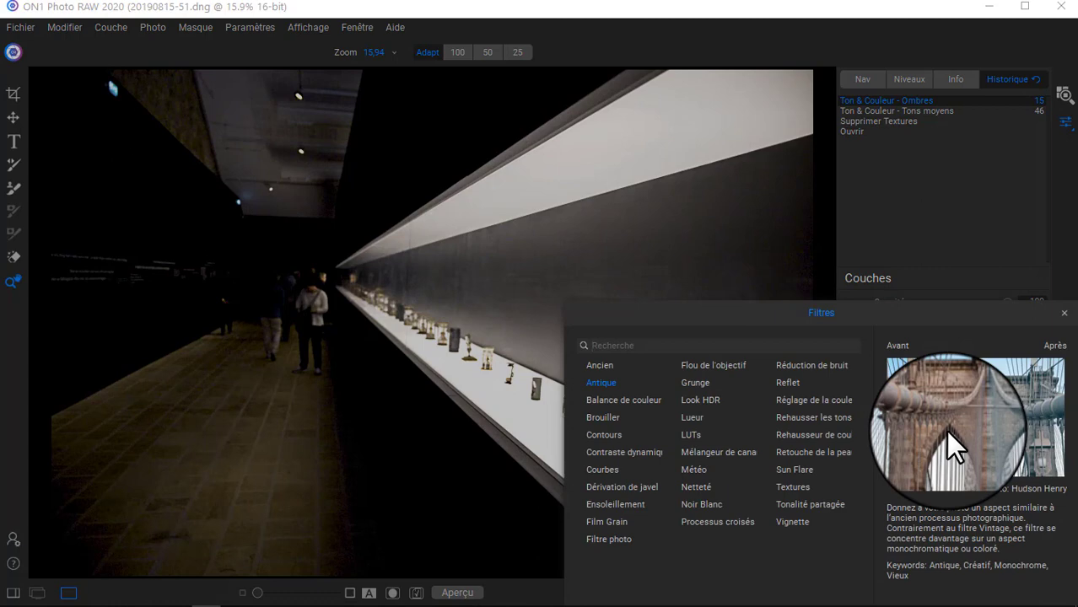
click(792, 488)
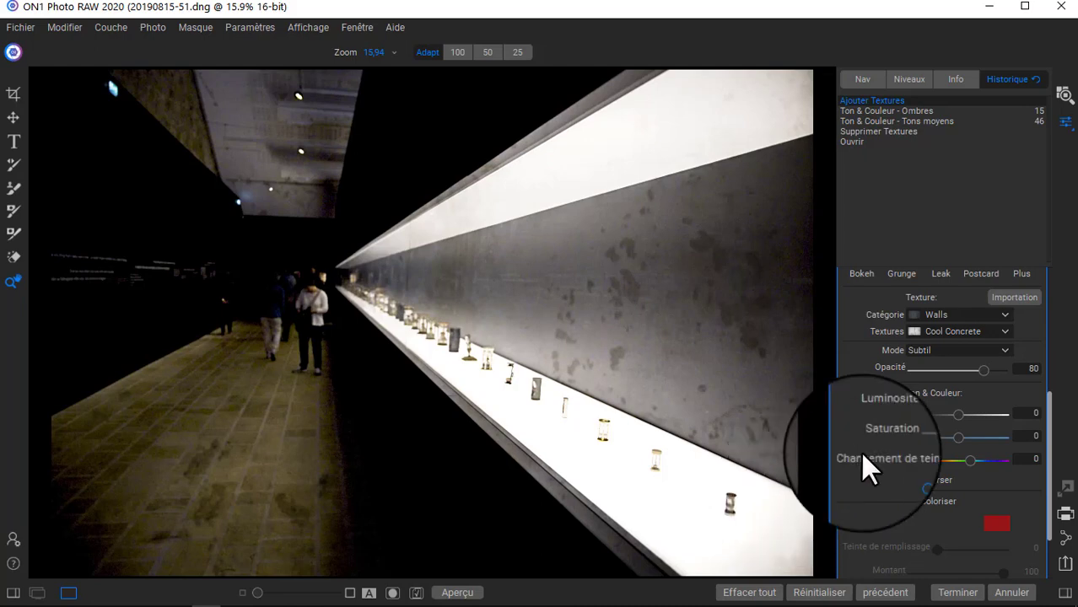
Switch the Textures filter to the Text category and keep its blend mode on Subtil after previewing the other modes.
click(1003, 314)
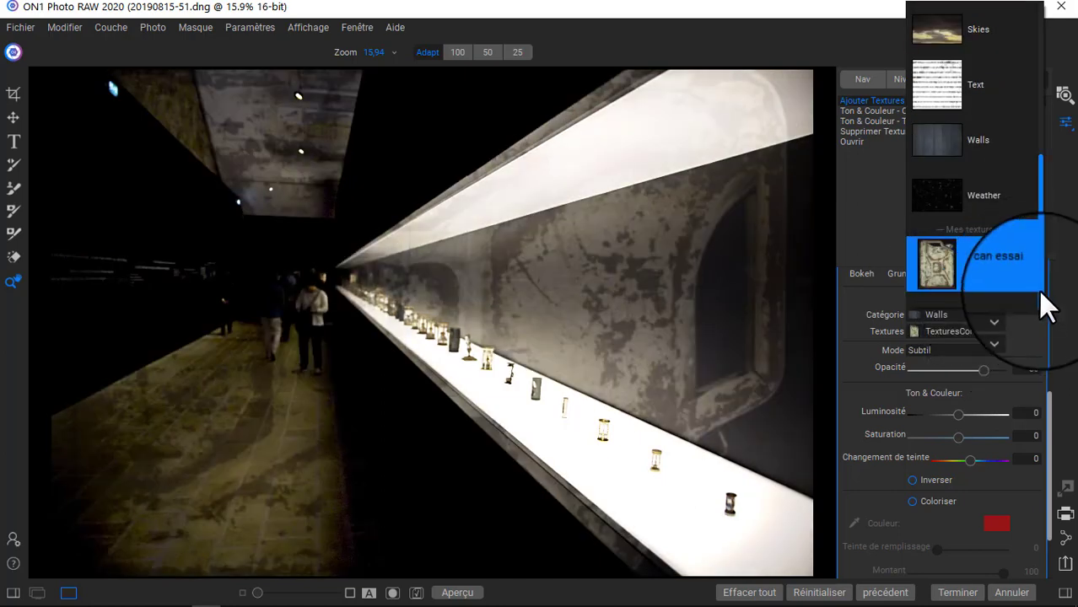
scroll(1038, 289, up, 1)
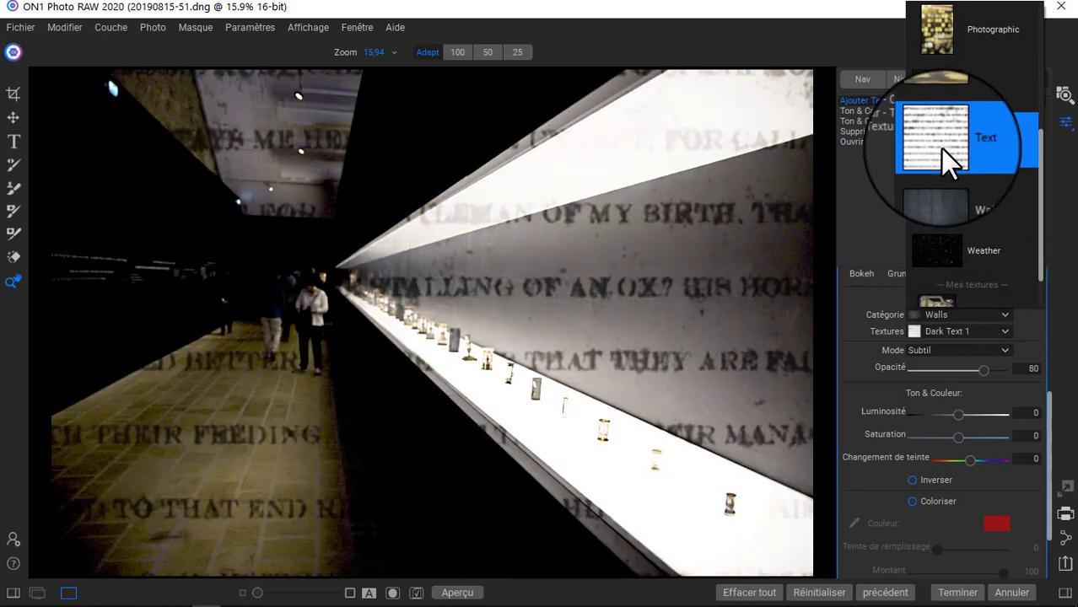
click(941, 148)
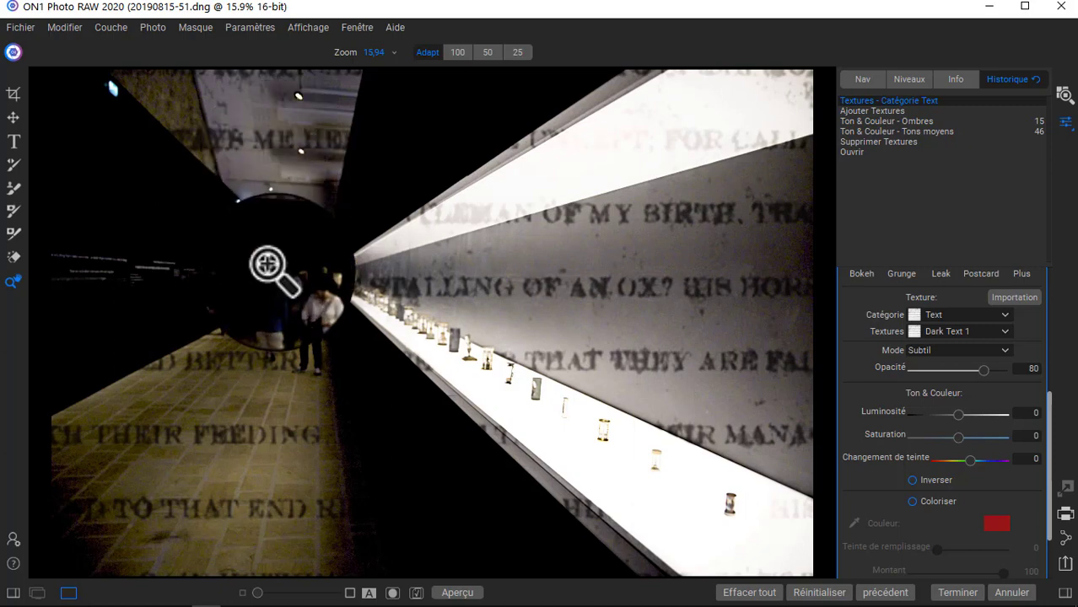
click(1003, 351)
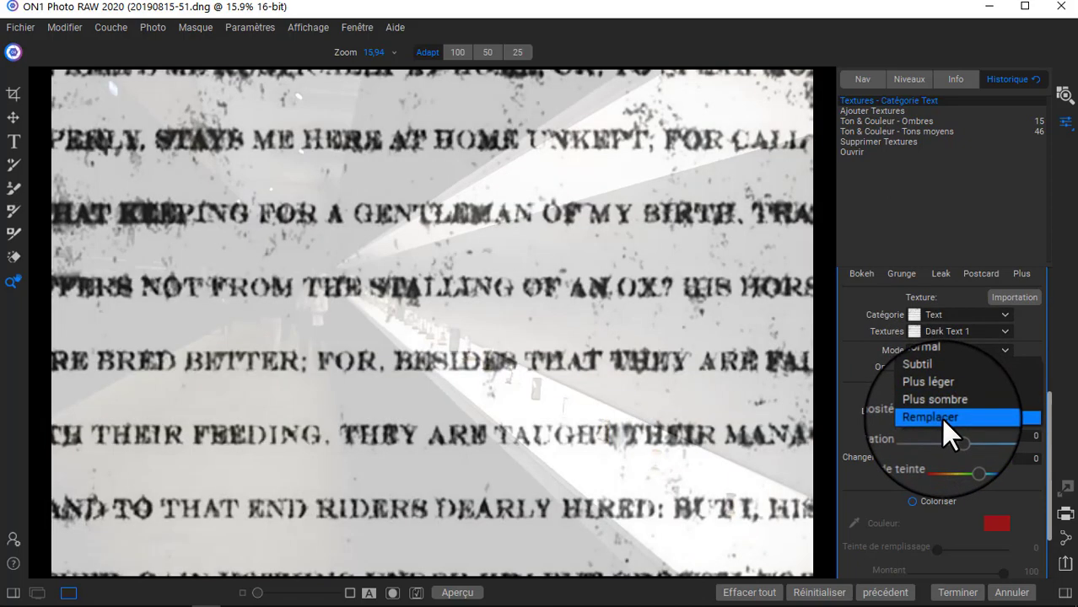
click(935, 377)
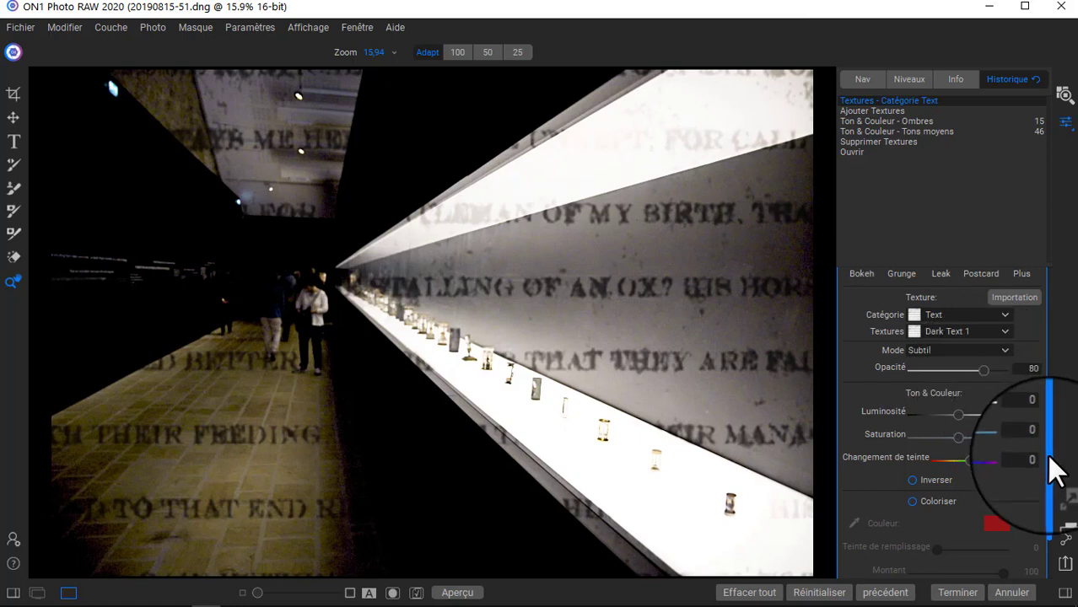
Create a luminosity mask on the Textures filter and check it briefly in mask view.
scroll(830, 366, up, 3)
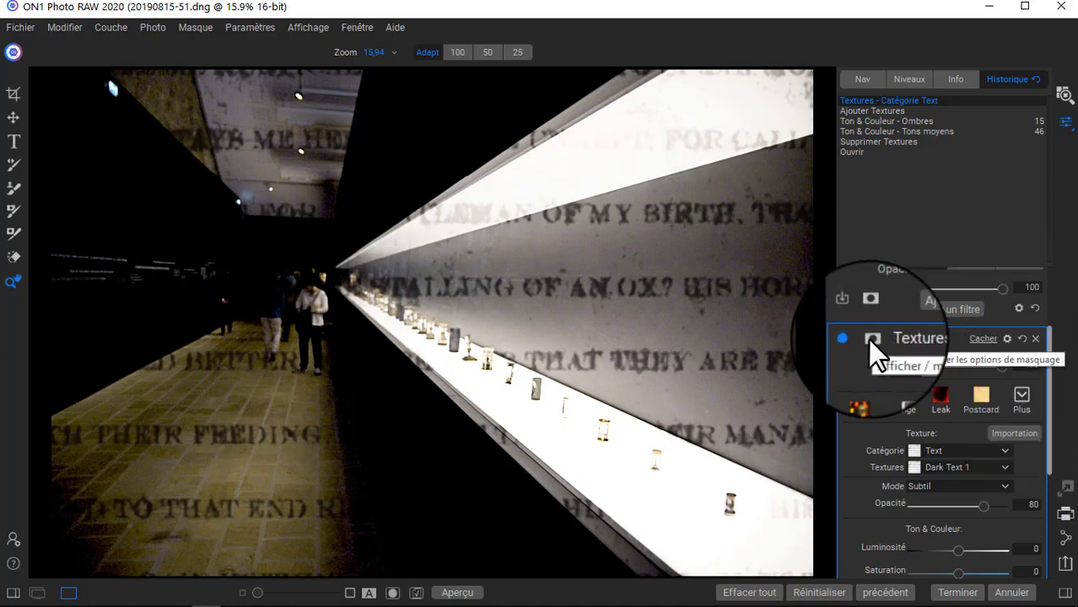
click(868, 338)
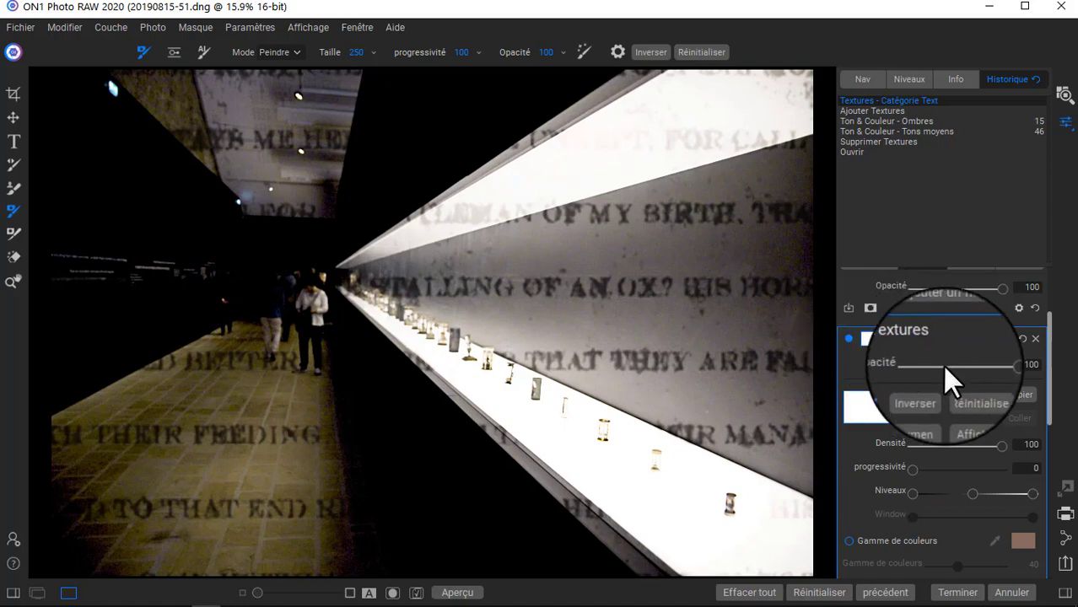
click(922, 417)
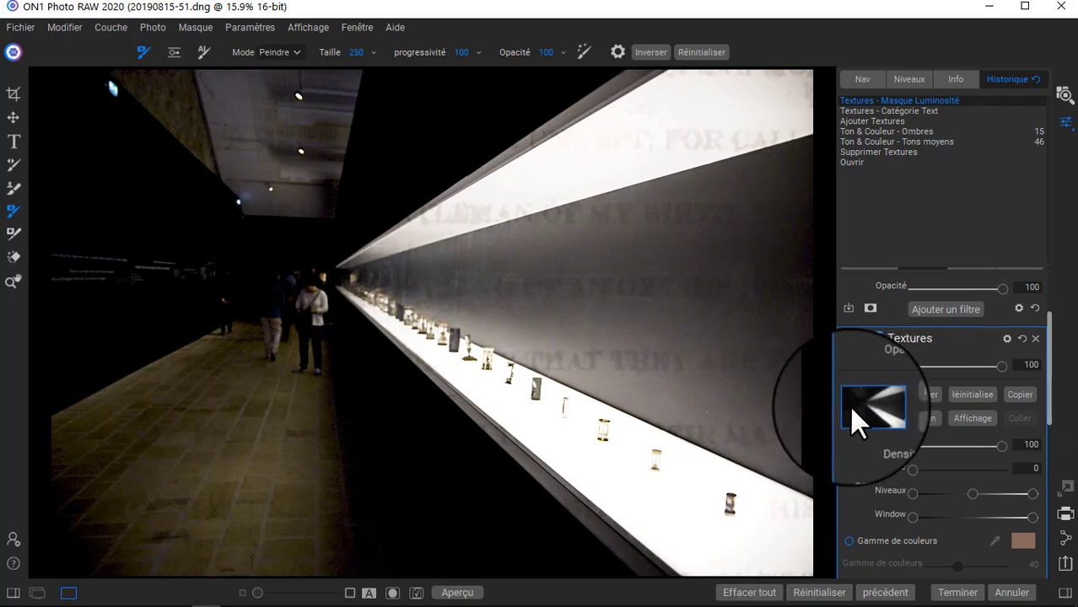
click(973, 418)
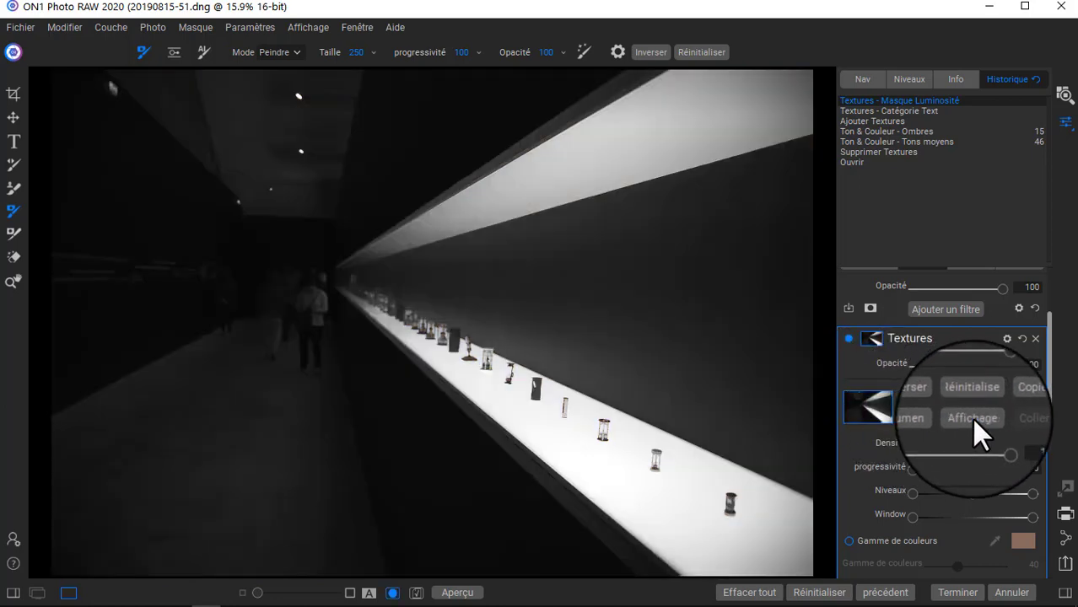
click(970, 417)
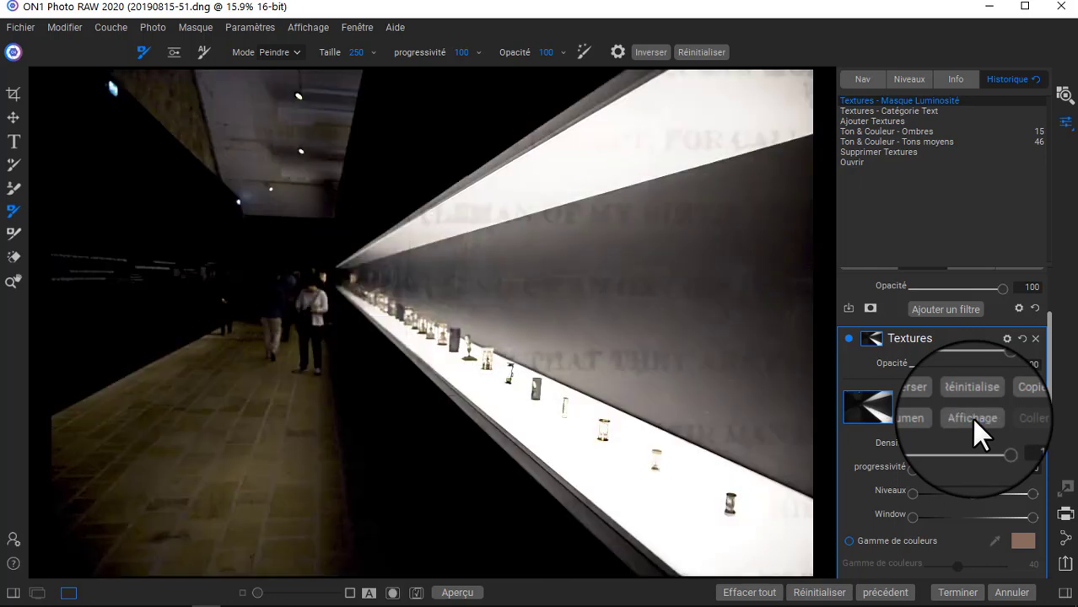
Set the Textures mask's midtone level to 14, its white level to 34 and the white end of its window to 14.
scroll(971, 417, down, 3)
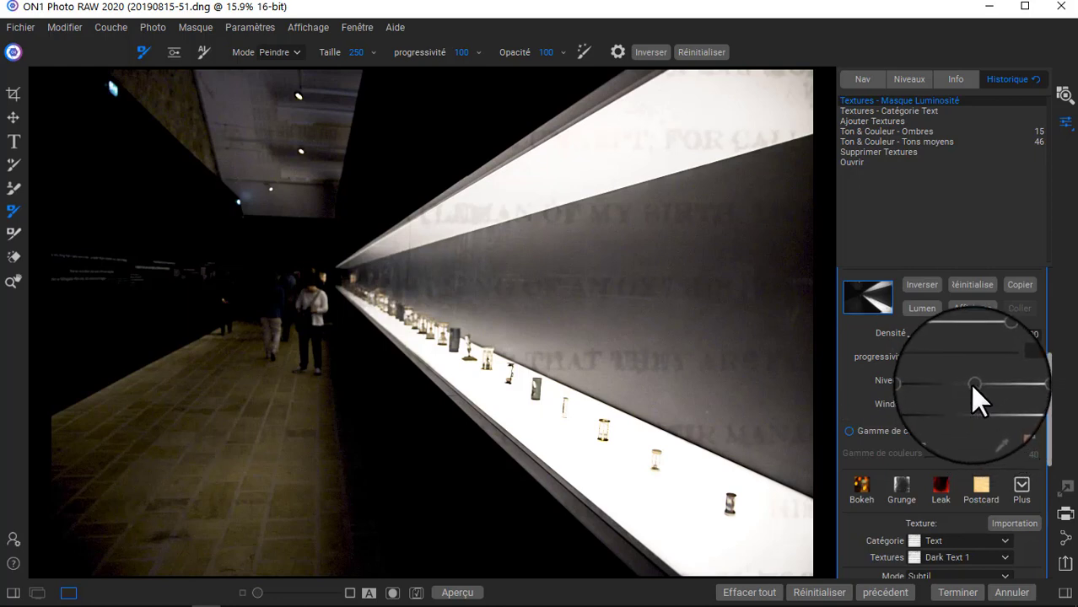
mouse_move(965, 383)
mouse_down()
mouse_move(934, 384)
mouse_move(936, 403)
mouse_move(929, 387)
mouse_up()
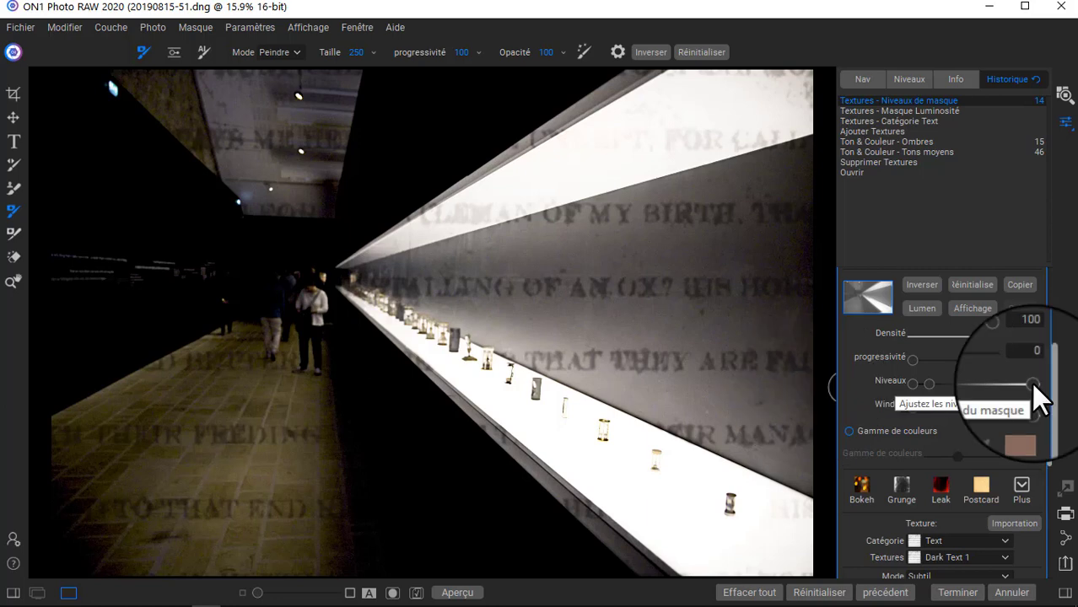
drag(1033, 386, 954, 389)
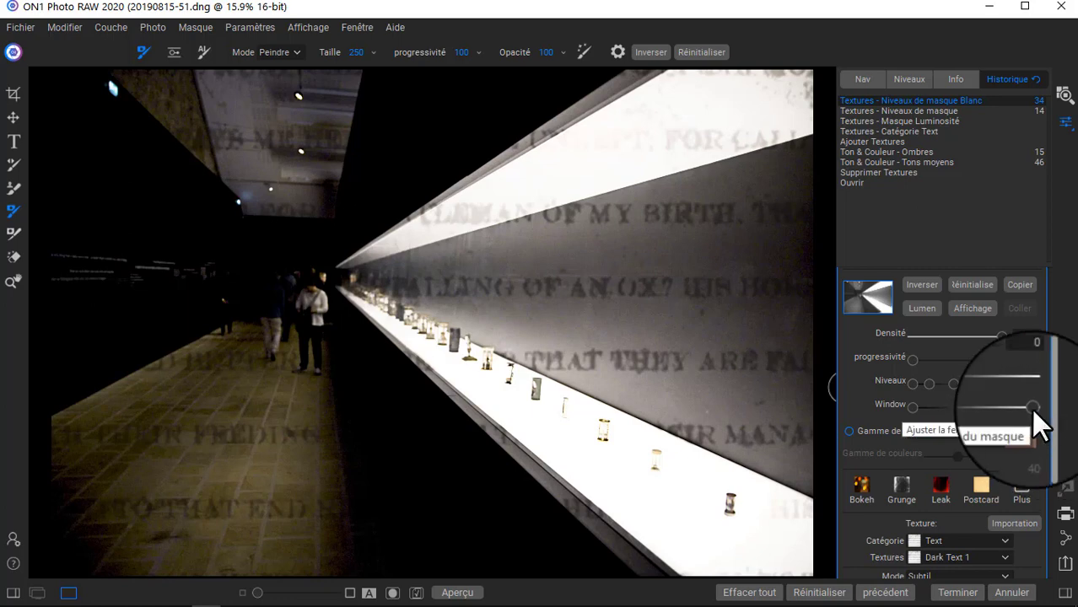
drag(1033, 409, 929, 427)
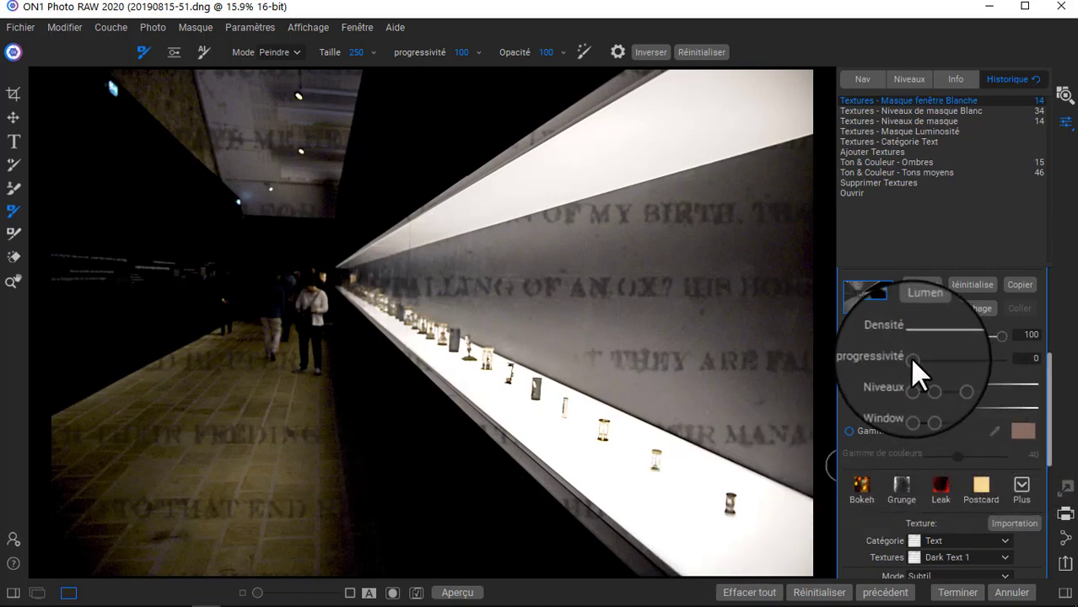
Feather the Textures mask to 91, try a mask density of 23 and raise the density to its maximum.
mouse_move(912, 358)
mouse_down()
mouse_move(1006, 361)
mouse_move(941, 378)
mouse_move(975, 384)
mouse_move(937, 380)
mouse_move(989, 386)
mouse_move(993, 369)
mouse_move(1009, 372)
mouse_move(979, 378)
mouse_move(976, 362)
mouse_move(998, 363)
mouse_move(978, 365)
mouse_move(992, 365)
mouse_move(986, 334)
mouse_move(923, 339)
mouse_up()
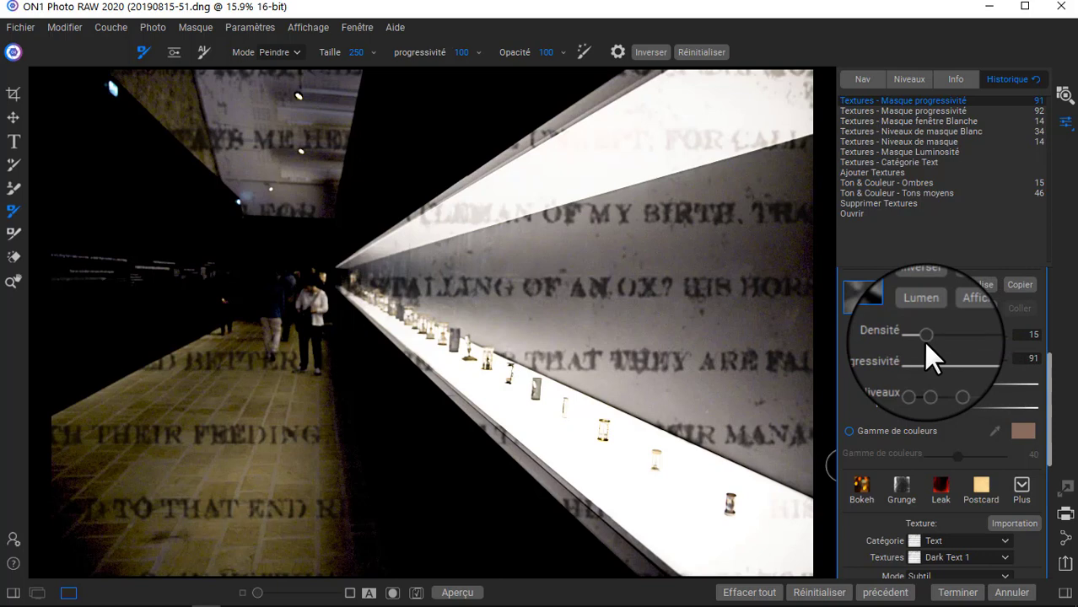
drag(923, 339, 929, 334)
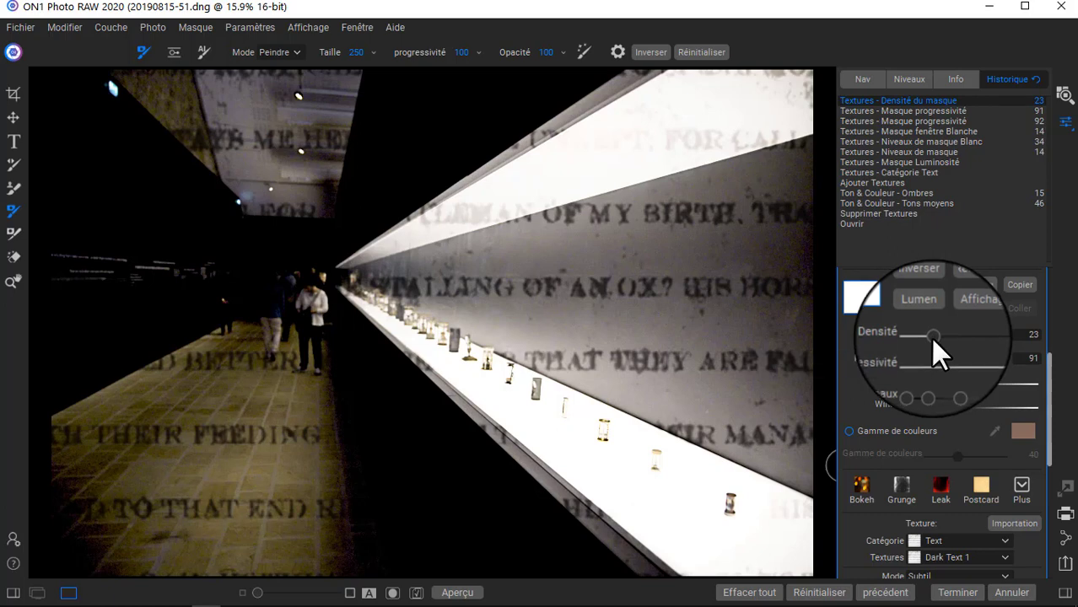
drag(930, 338, 1007, 335)
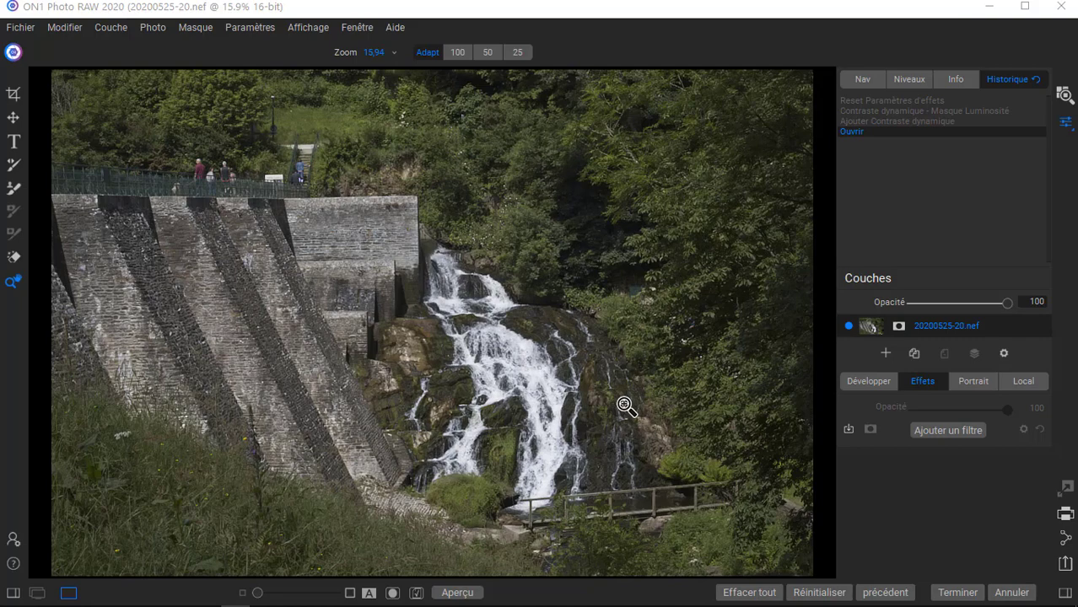
Add a Contraste dynamique filter to the waterfall photo 20200525-20.nef.
click(928, 386)
click(948, 431)
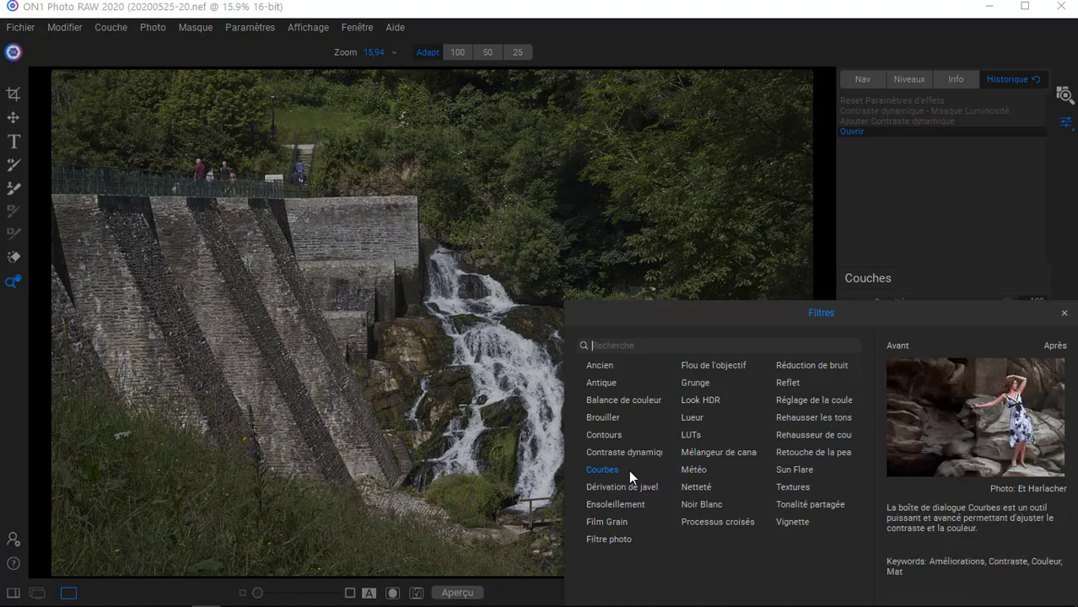
click(610, 457)
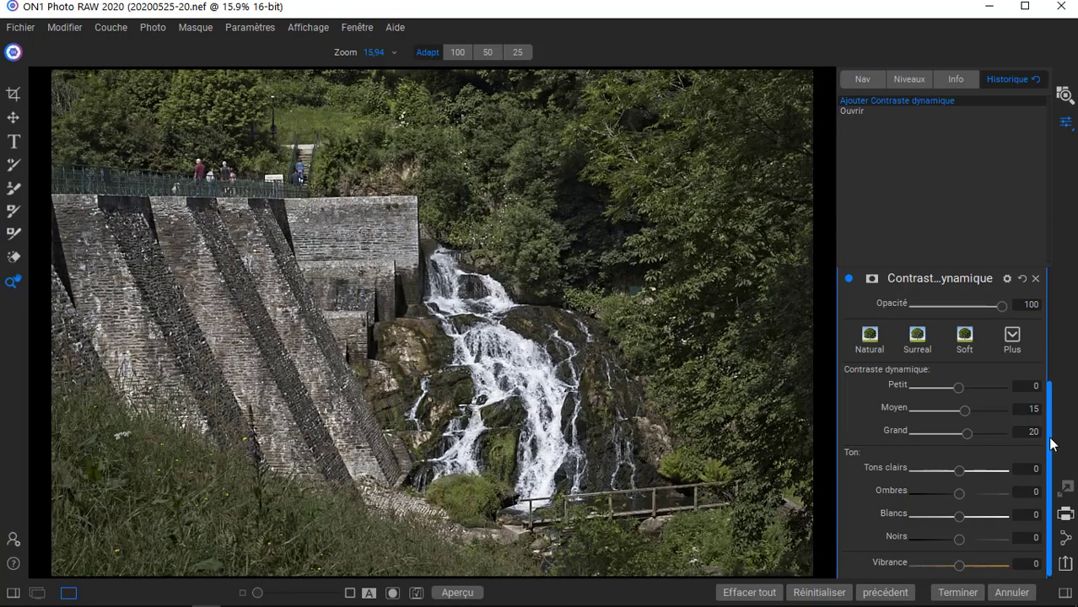
Open the Contraste dynamique filter's masking options and create a luminosity mask.
drag(1052, 444, 833, 378)
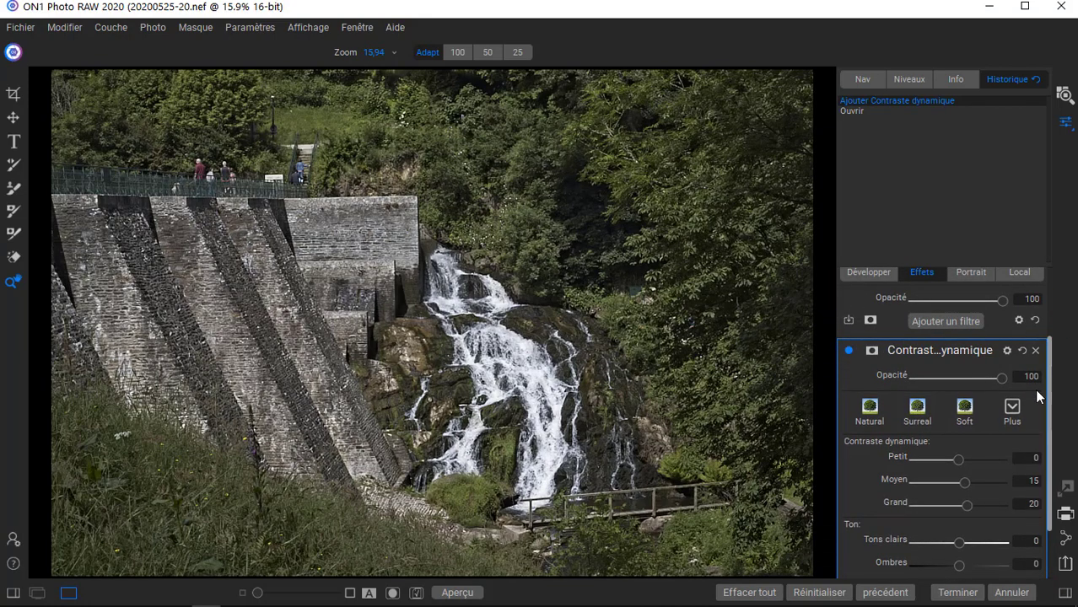
click(873, 353)
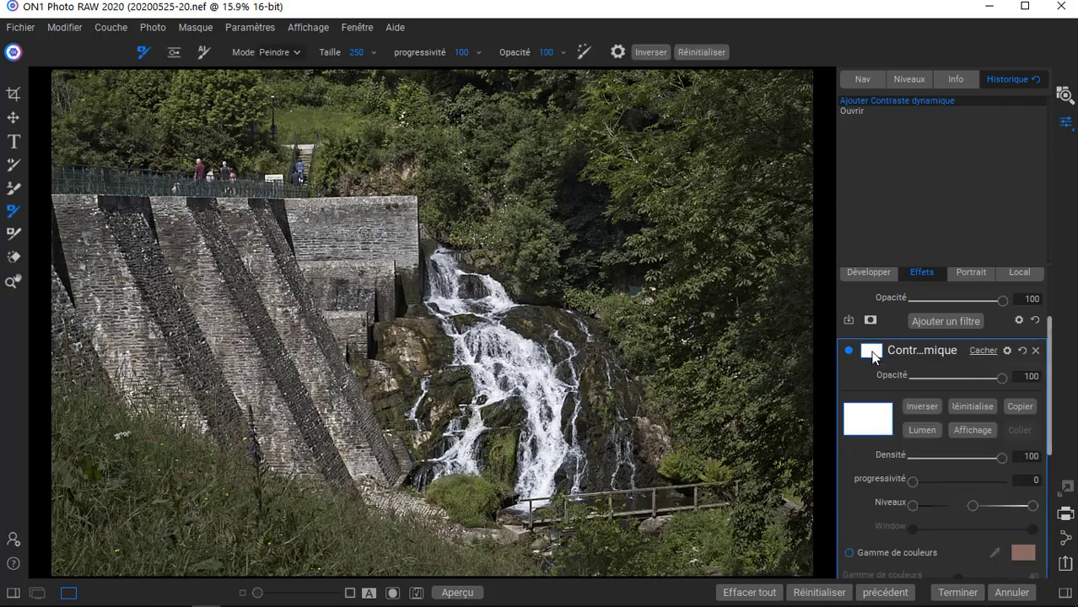
click(922, 430)
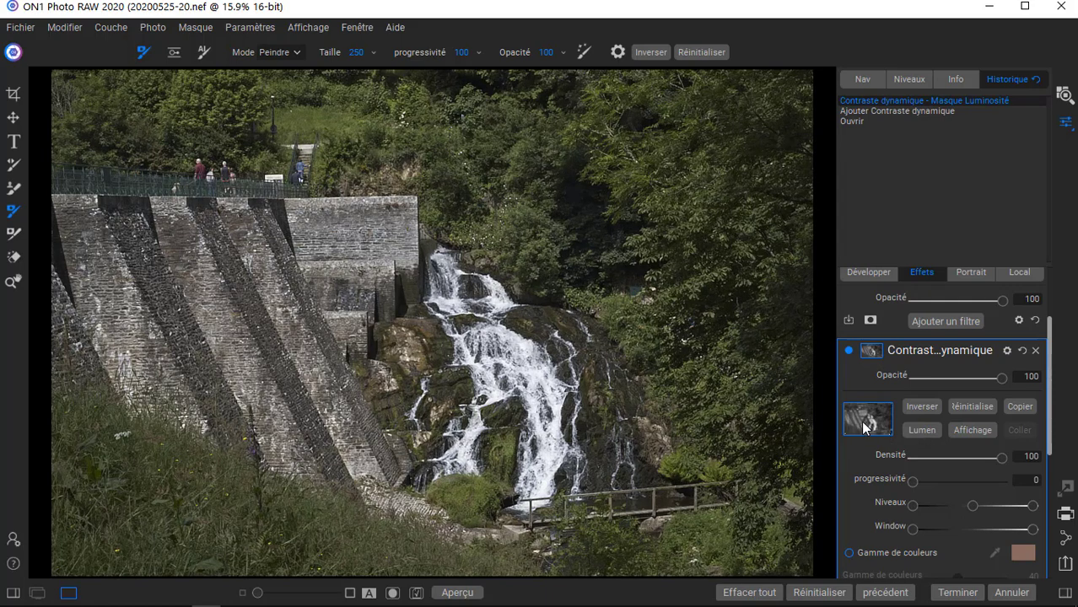
Display the Contraste dynamique luminosity mask over the photo and invert it.
click(978, 430)
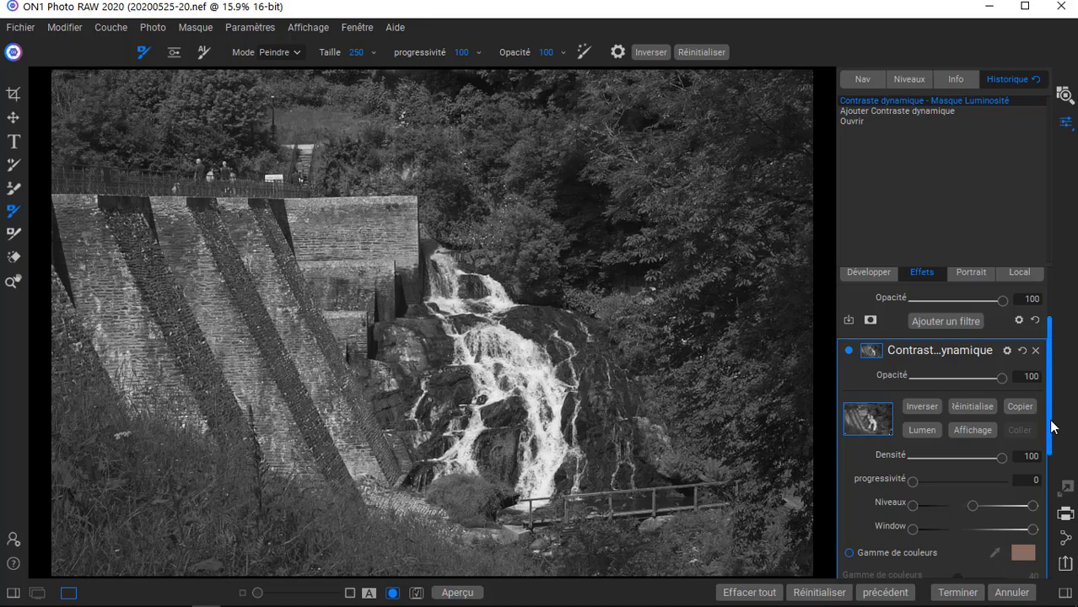
drag(1051, 427, 1051, 449)
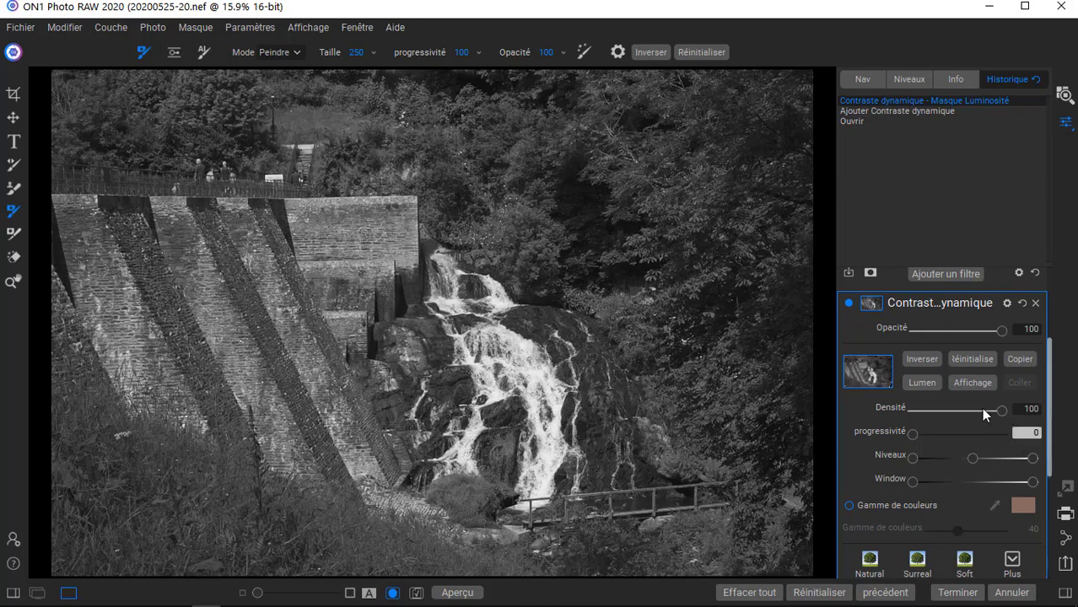
click(921, 359)
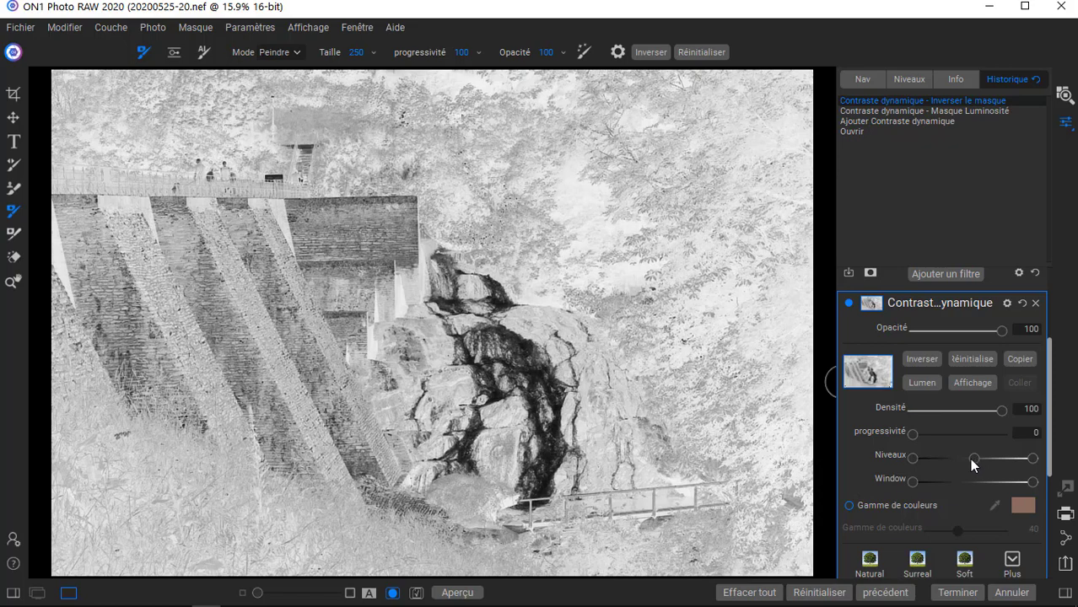
Set the inverted mask's midtone level to 19 and its white level to 36.
drag(974, 458, 955, 462)
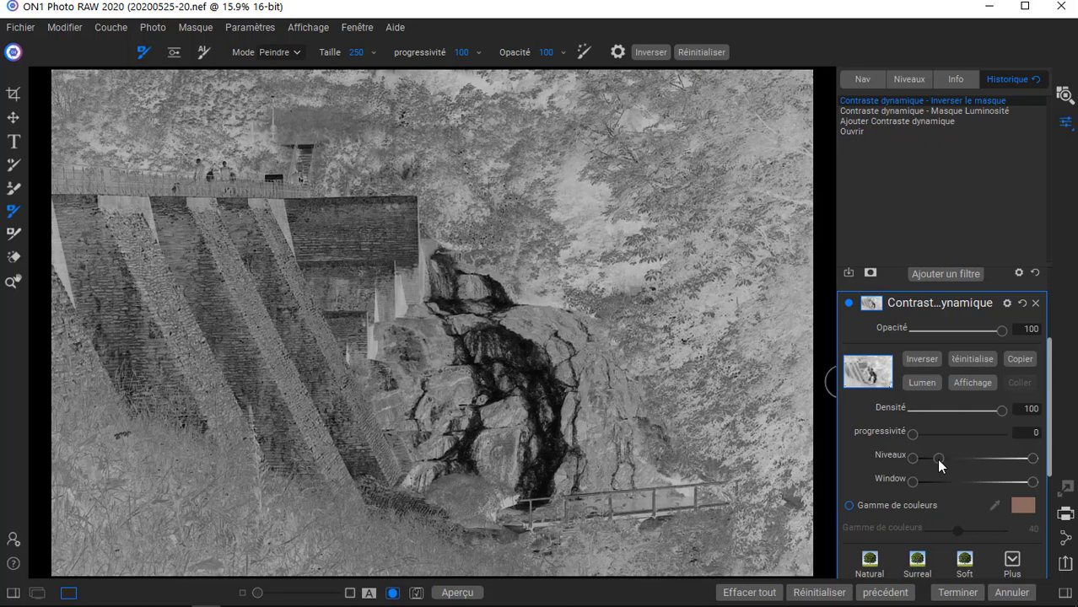
drag(939, 461, 934, 460)
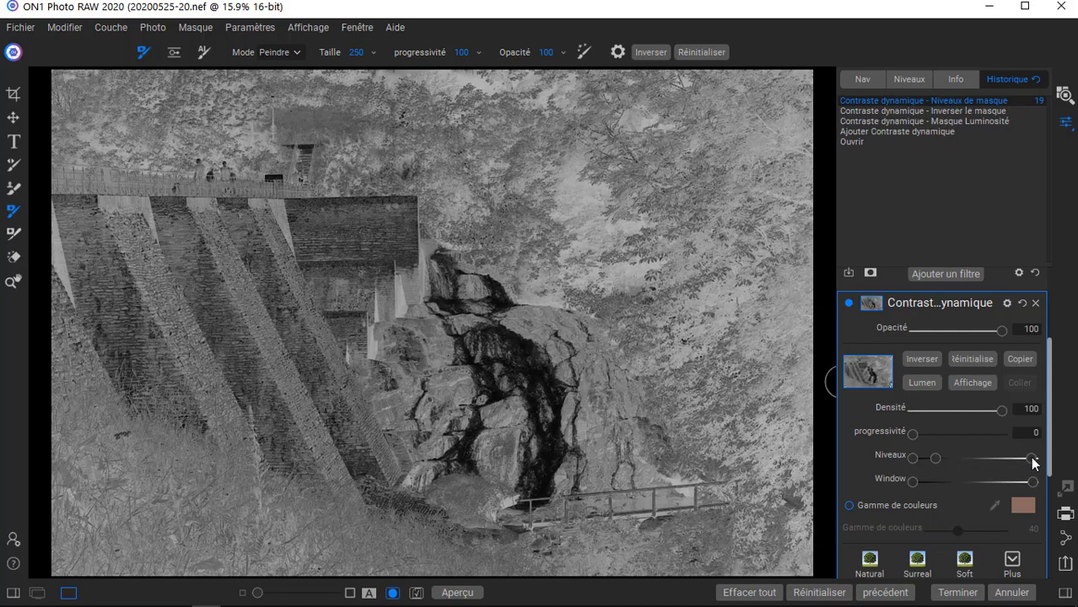
drag(1032, 461, 961, 462)
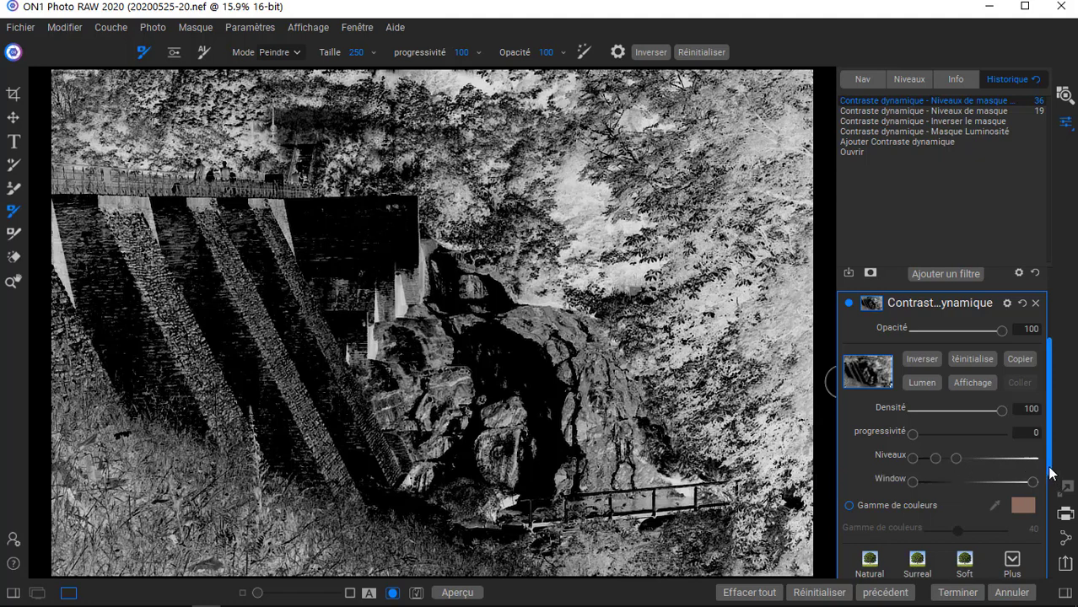
Apply the Surreal style to the Contraste dynamique filter and hide the mask view.
drag(1050, 474, 1050, 548)
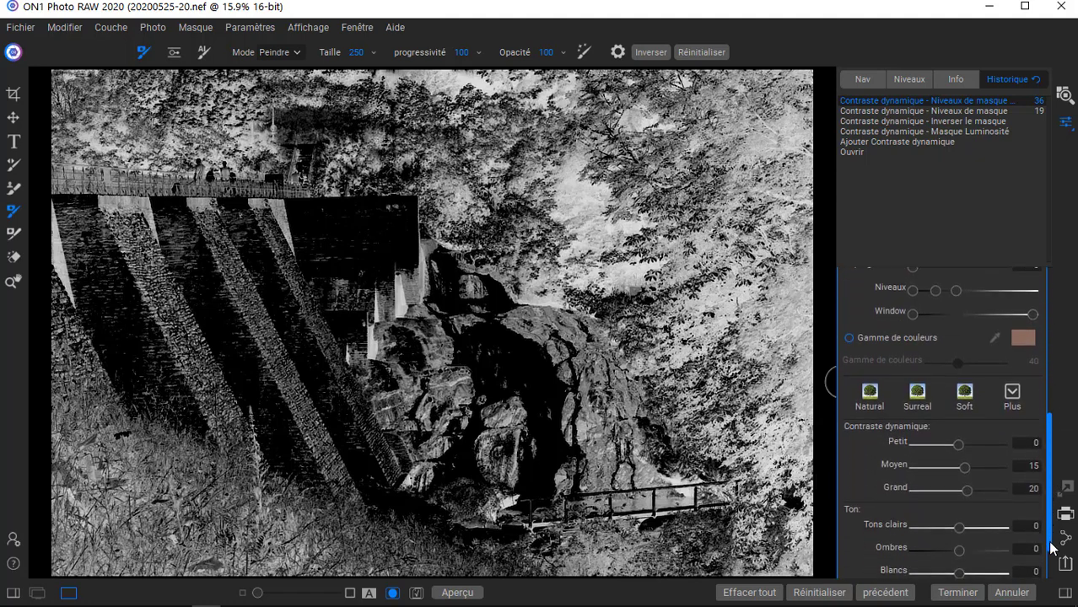
click(917, 396)
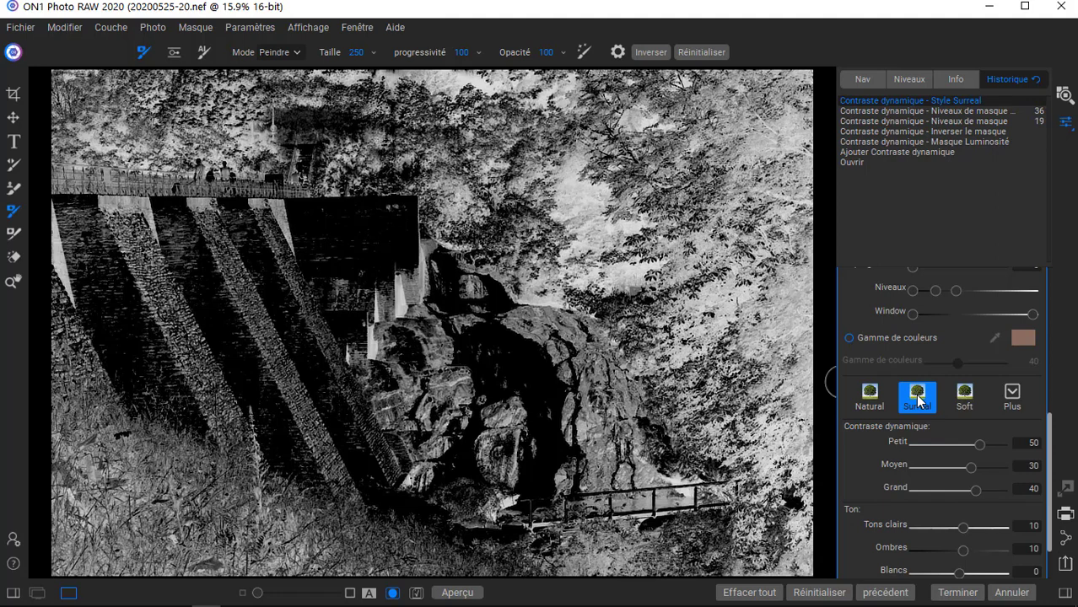
drag(1054, 471, 1014, 405)
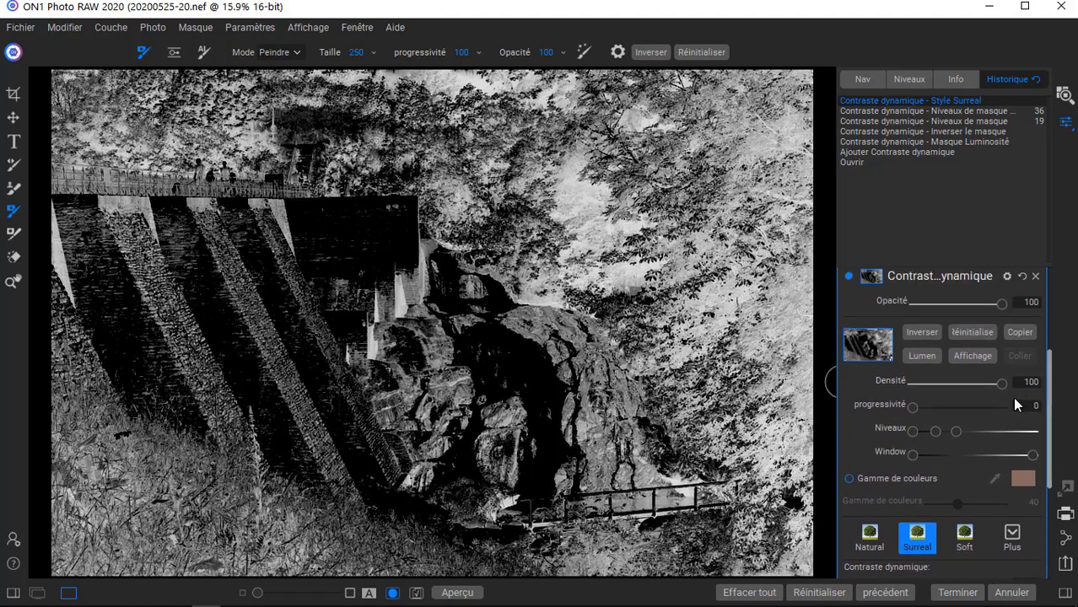
click(969, 355)
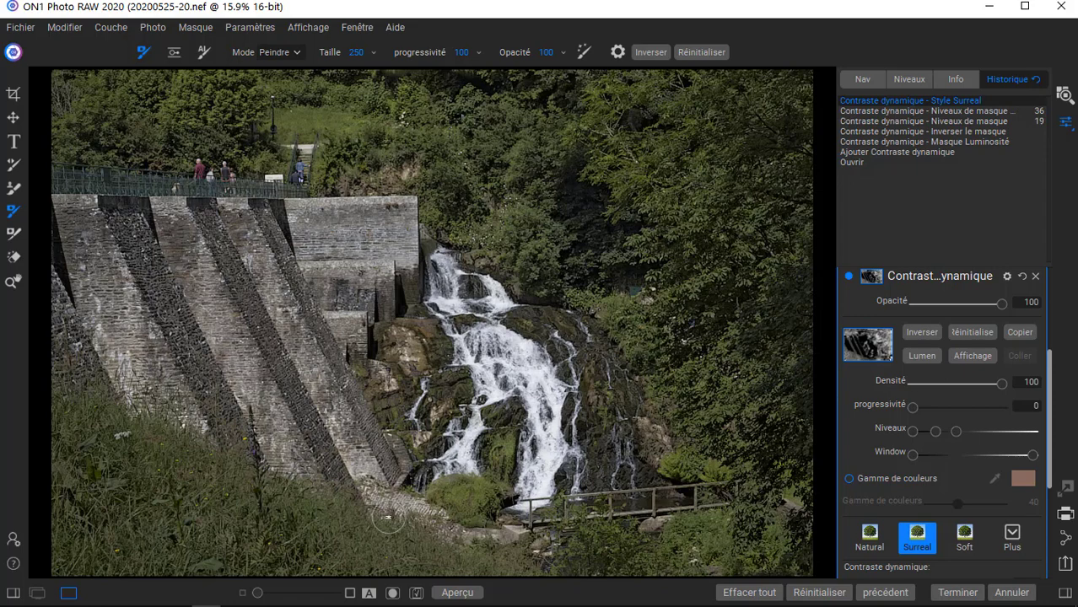
Turn on the split before/after comparison and sweep the divider across the waterfall to examine the Contraste dynamique effect.
click(369, 594)
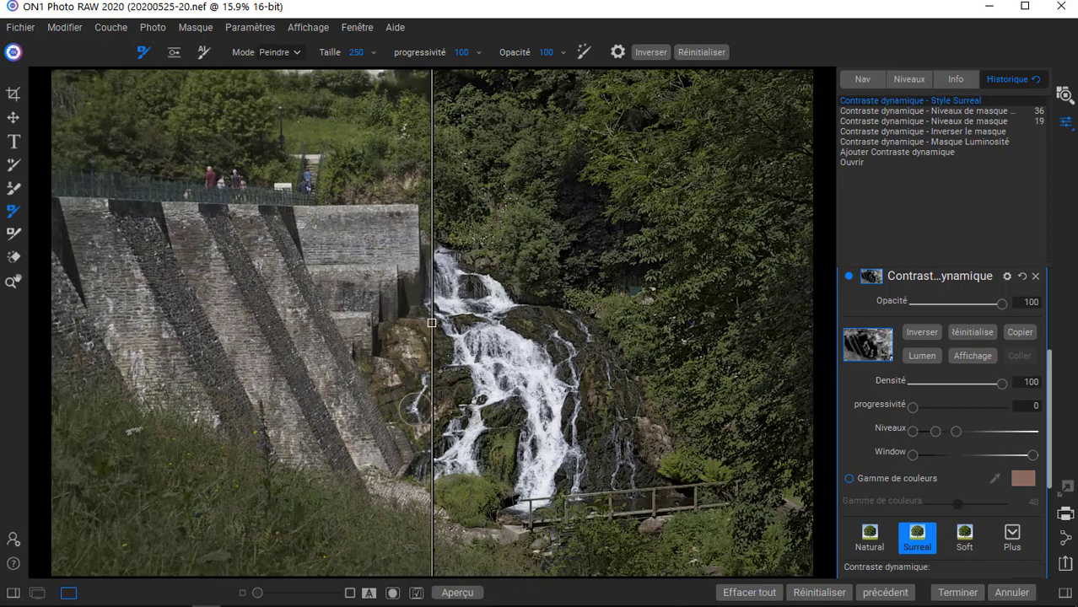
drag(431, 327, 498, 334)
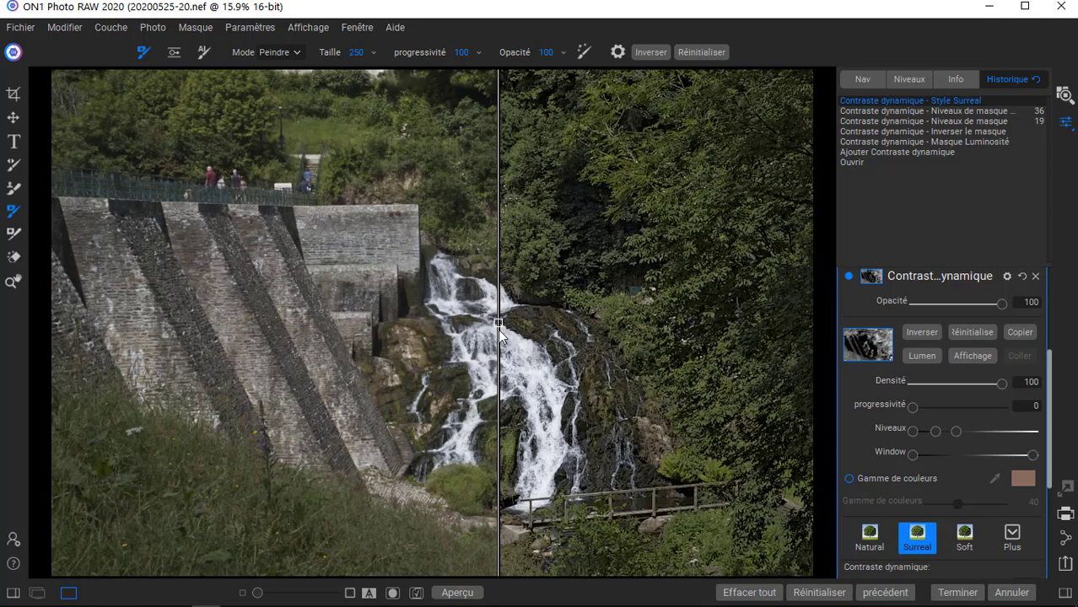
drag(499, 329, 564, 330)
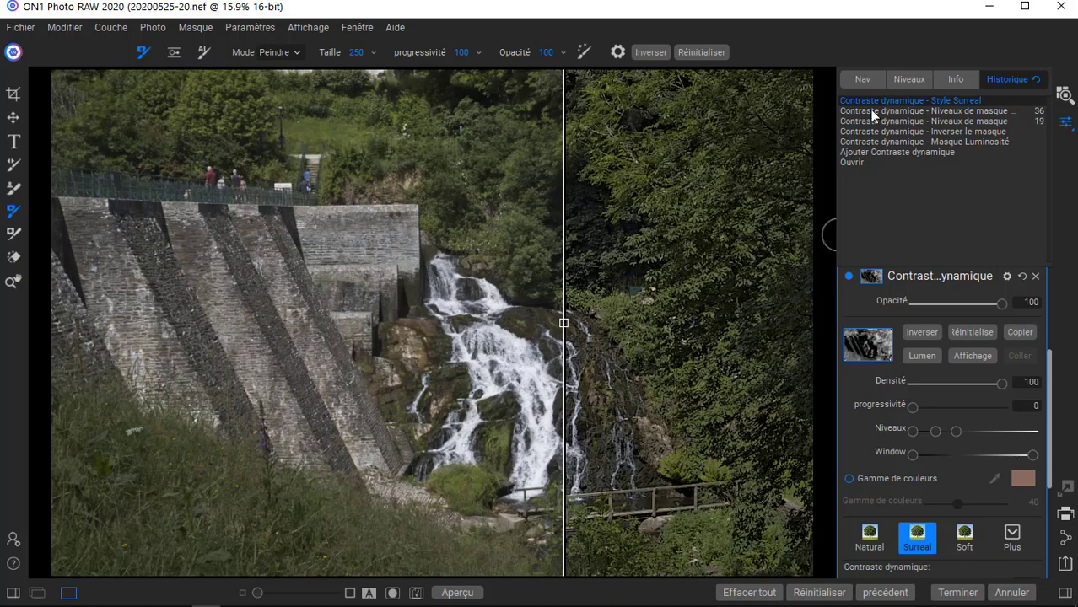
View the photo at 100% and move the comparison divider over the rocks and falling water to inspect the filter's detail.
click(862, 80)
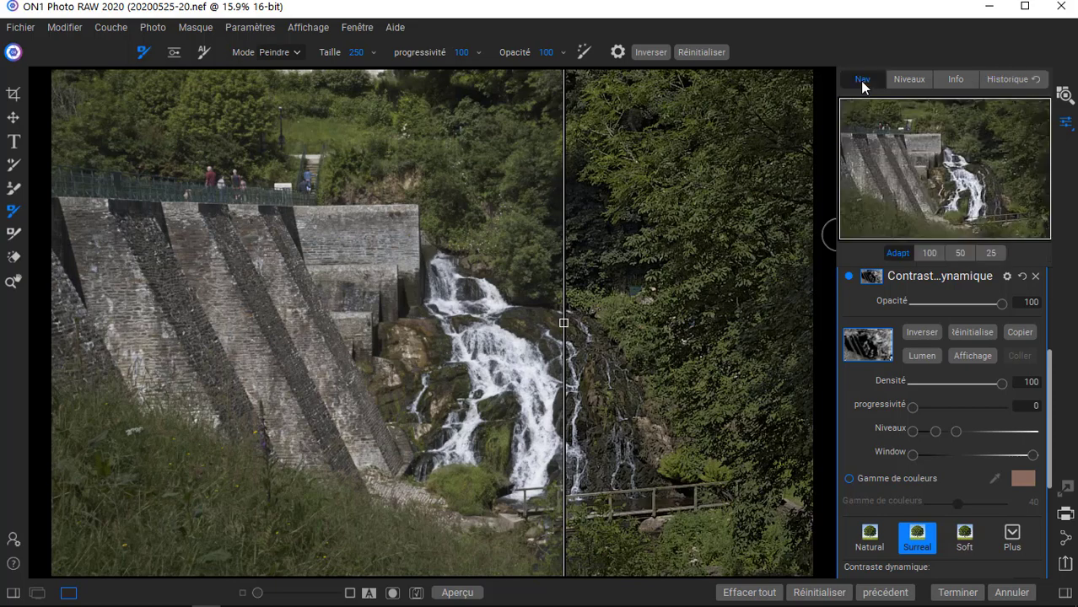
click(928, 252)
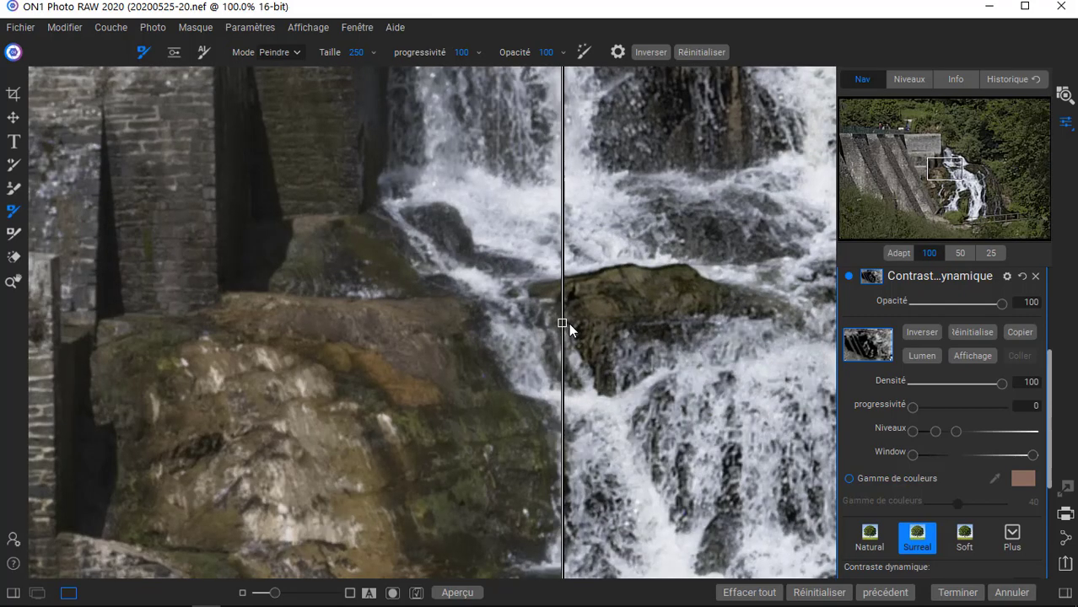
drag(565, 324, 601, 329)
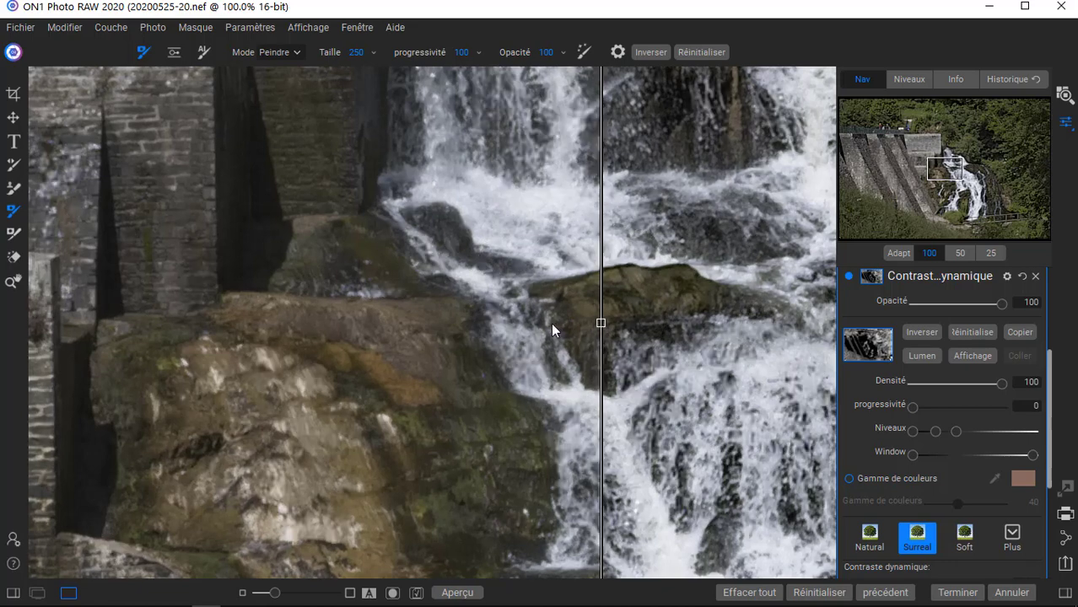
drag(552, 330, 439, 347)
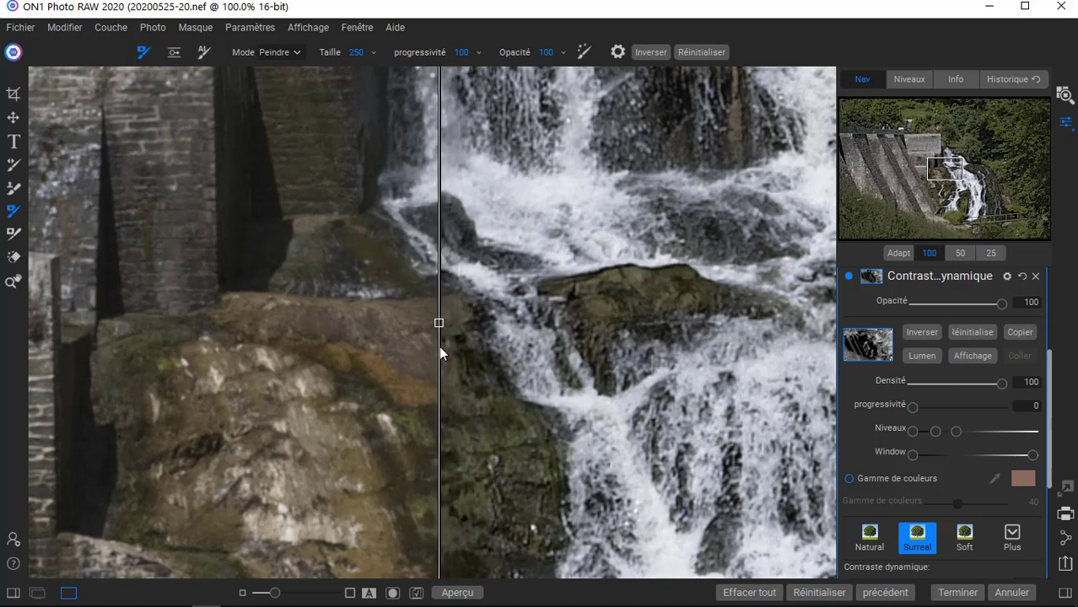